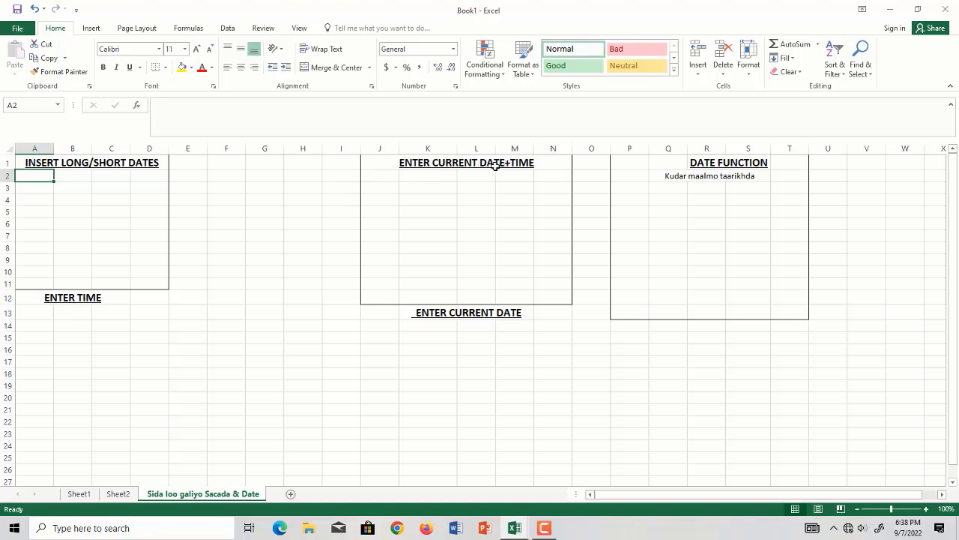
Step: Enter the date 1/1/2022 in cell A2 under the INSERT LONG/SHORT DATES heading
text(1)
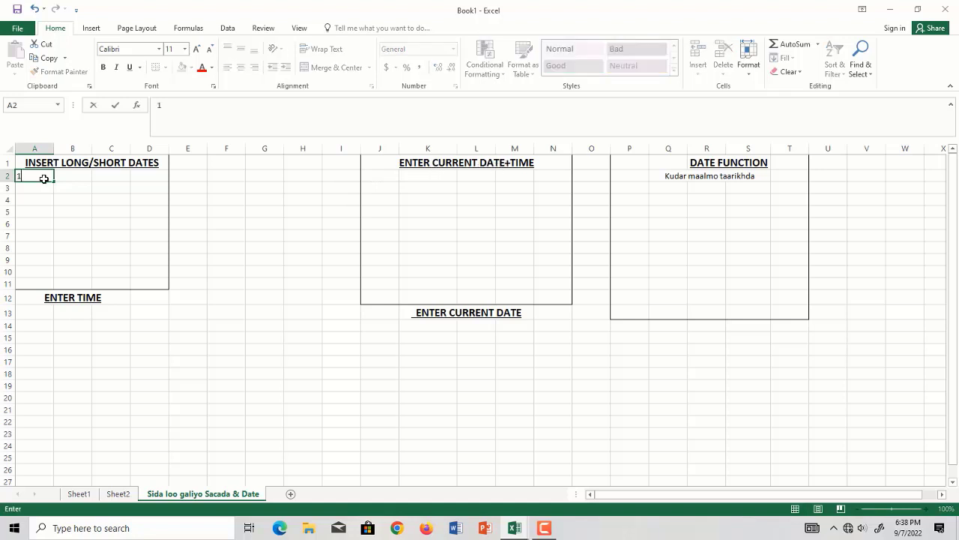
text(/120)
text(2022)
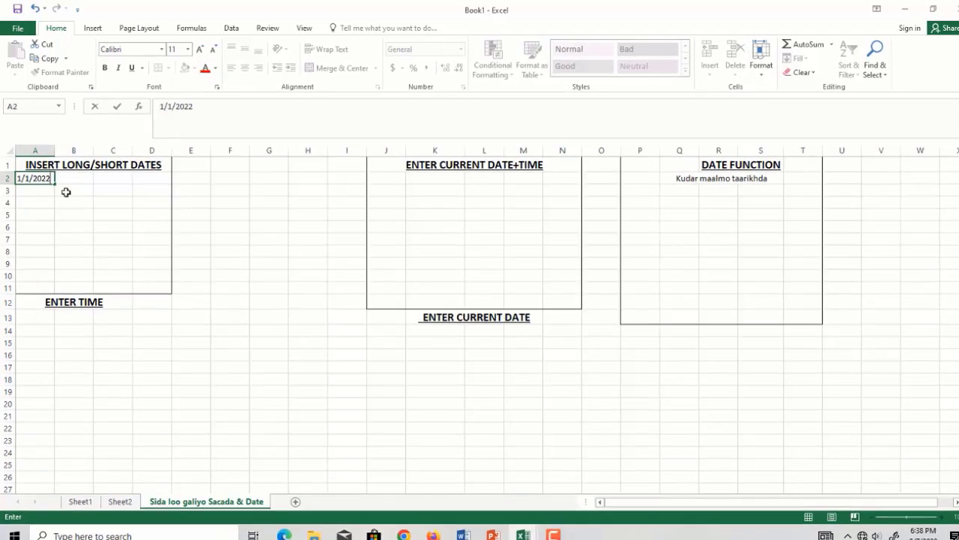
click(37, 205)
Step: Format the date in cell A2 as Long Date
click(39, 181)
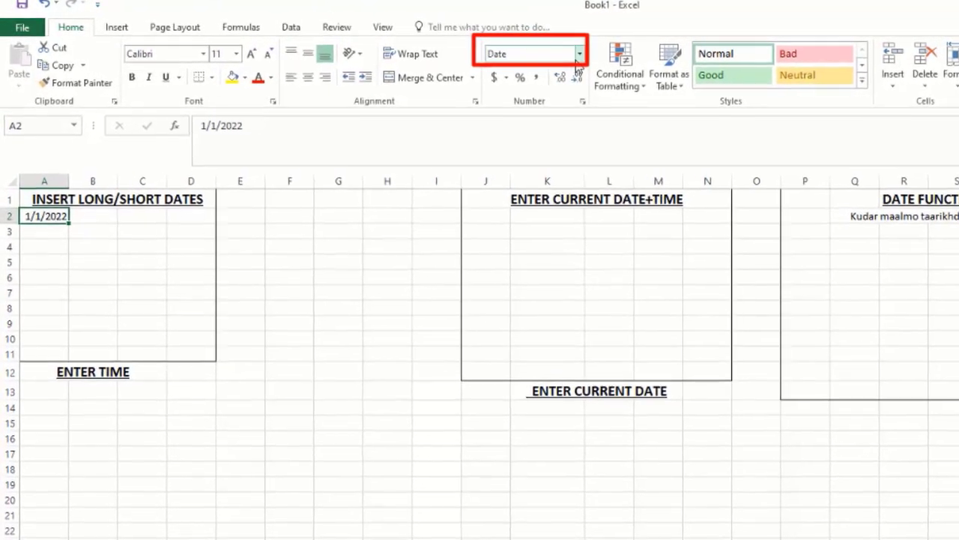
click(604, 56)
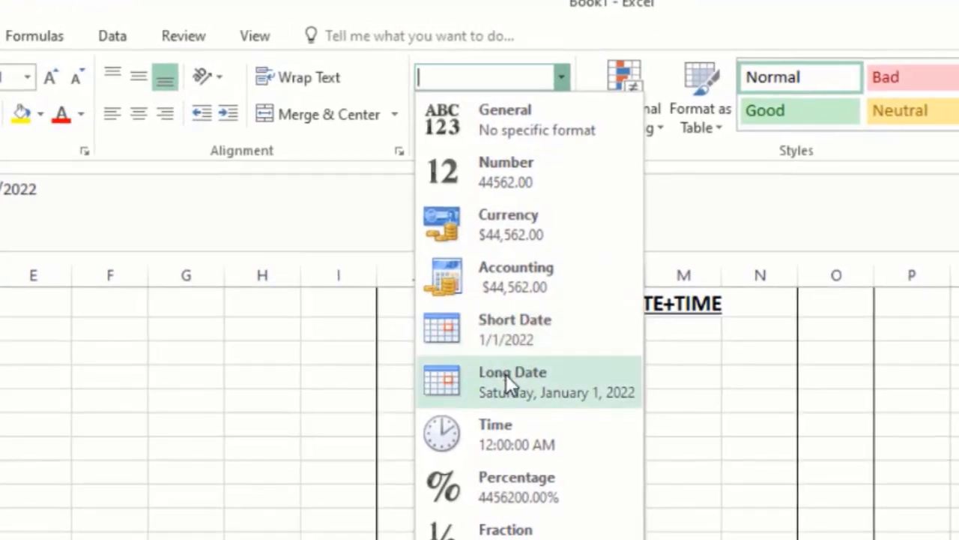
click(510, 374)
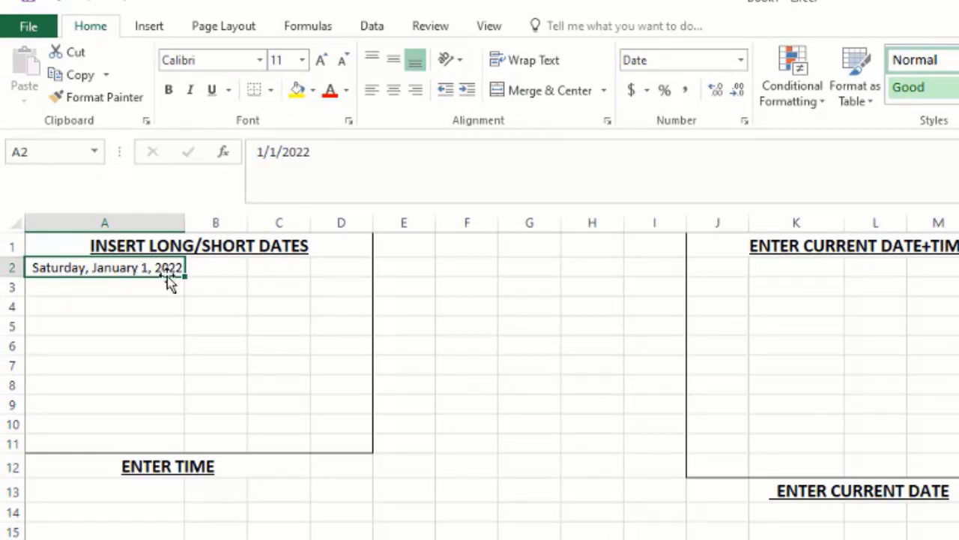
Step: Set the number format of the date in cell A2 to Short Date
click(739, 64)
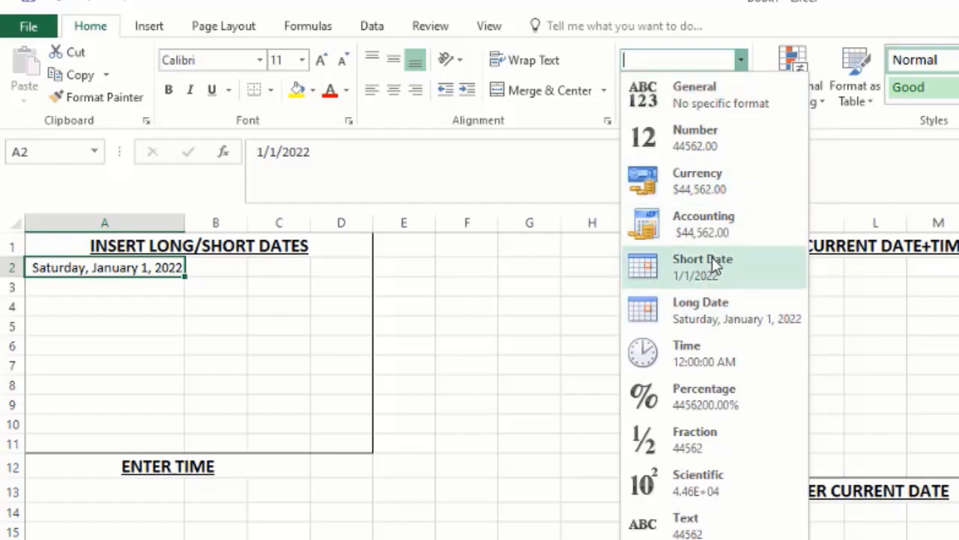
click(715, 262)
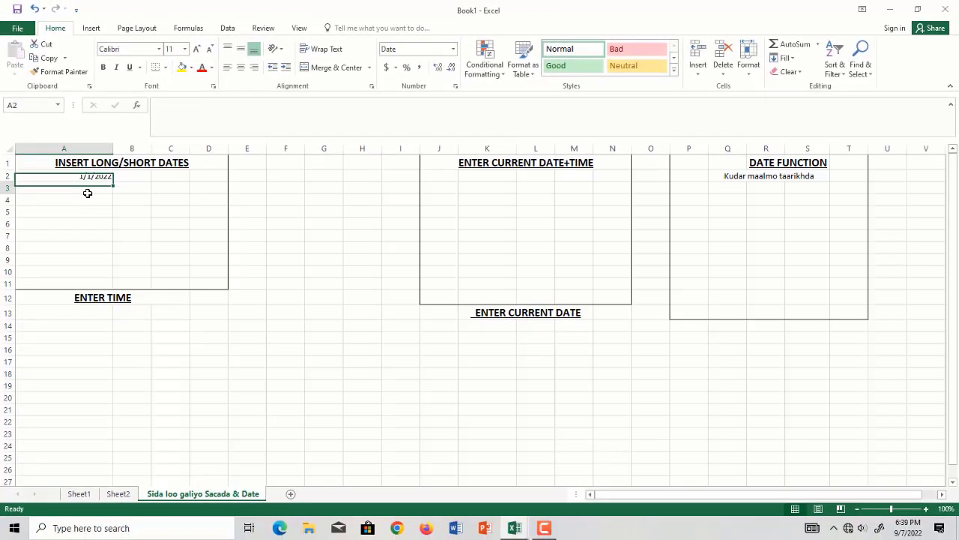
click(103, 221)
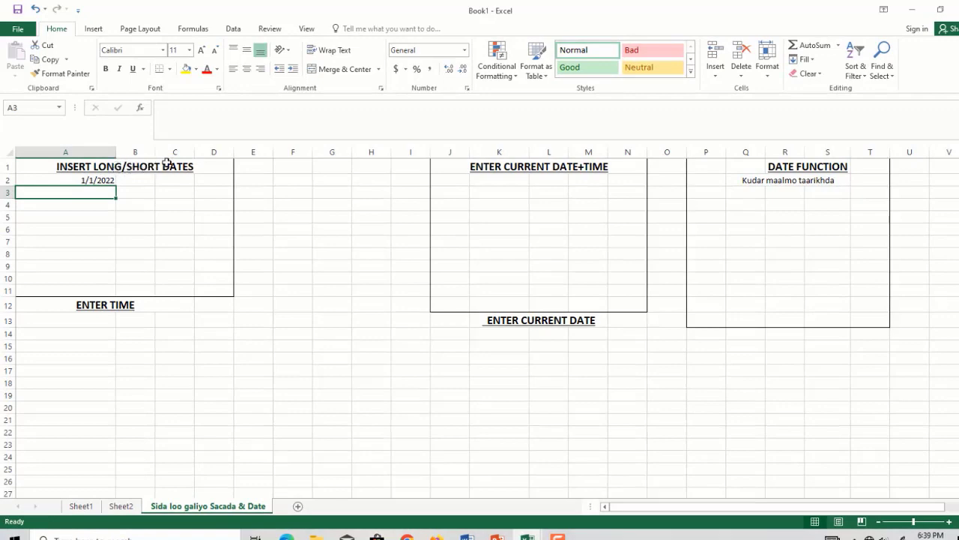
Step: Enter the time 7:20 PM in cell B13 under the ENTER TIME heading, using P as the suffix
click(95, 320)
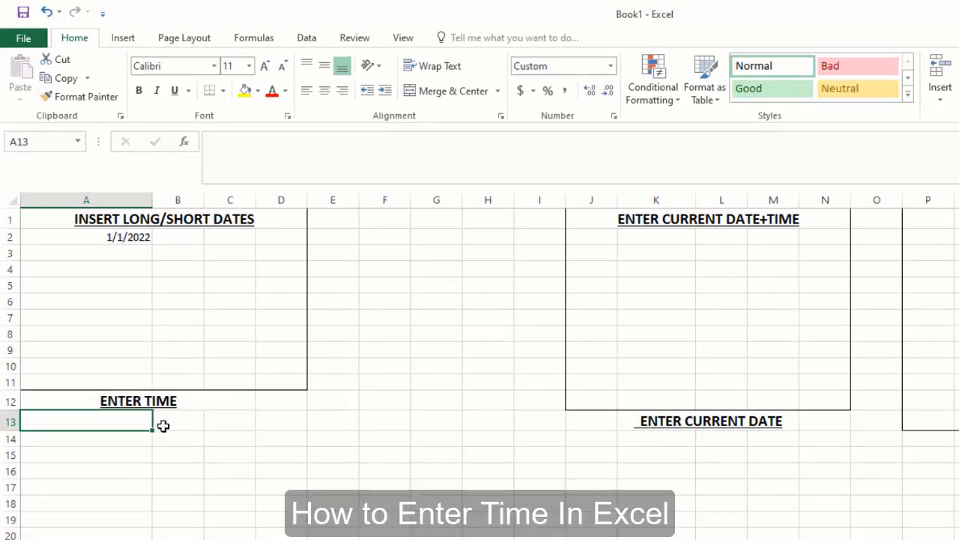
click(169, 422)
text(7)
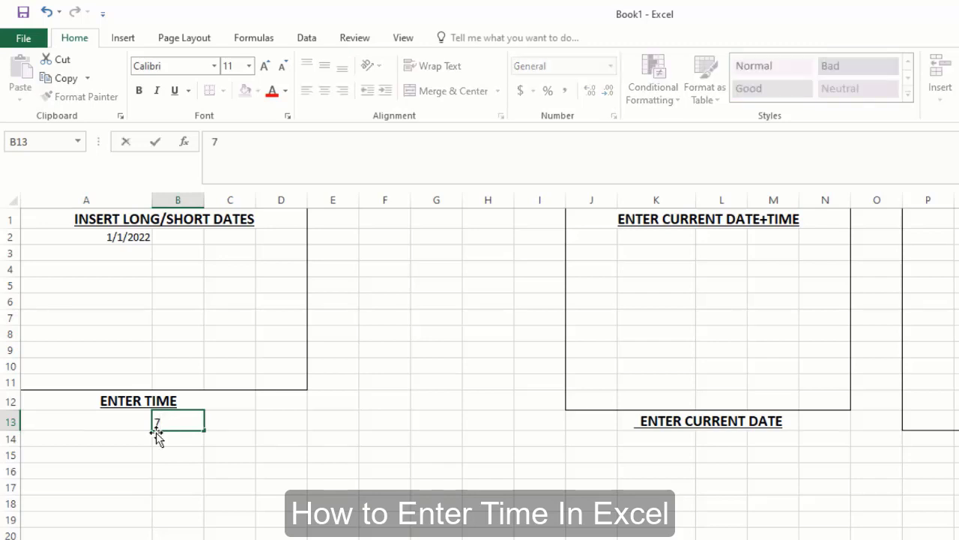
text(:20)
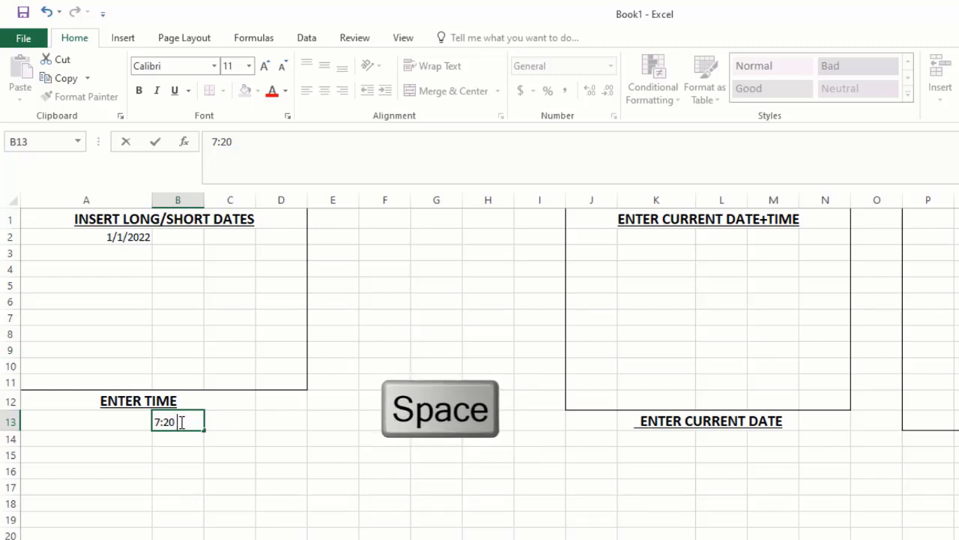
text(P)
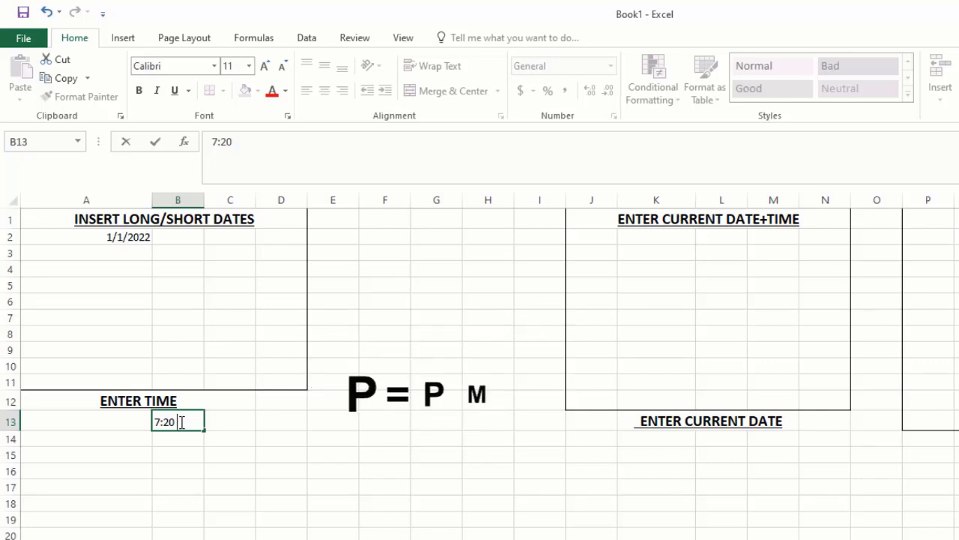
text(P)
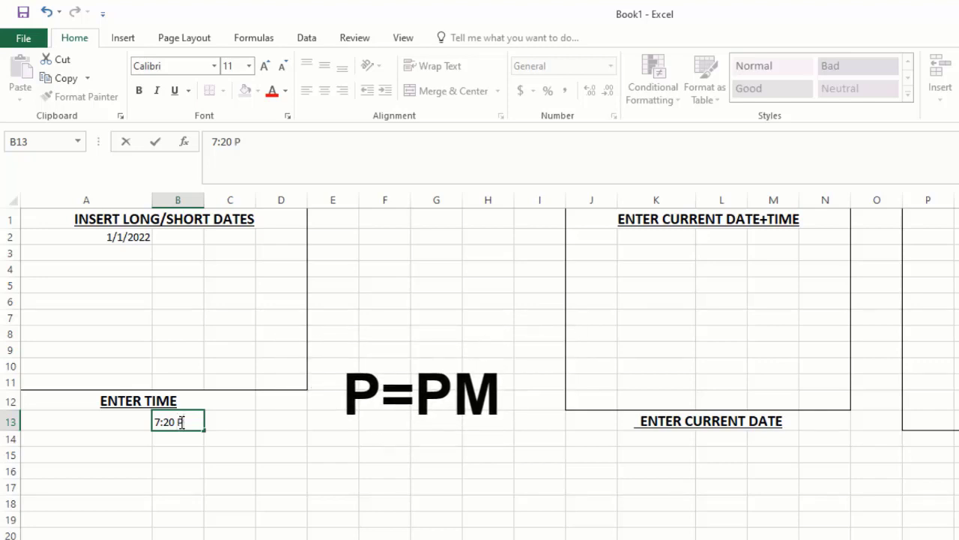
key(Return)
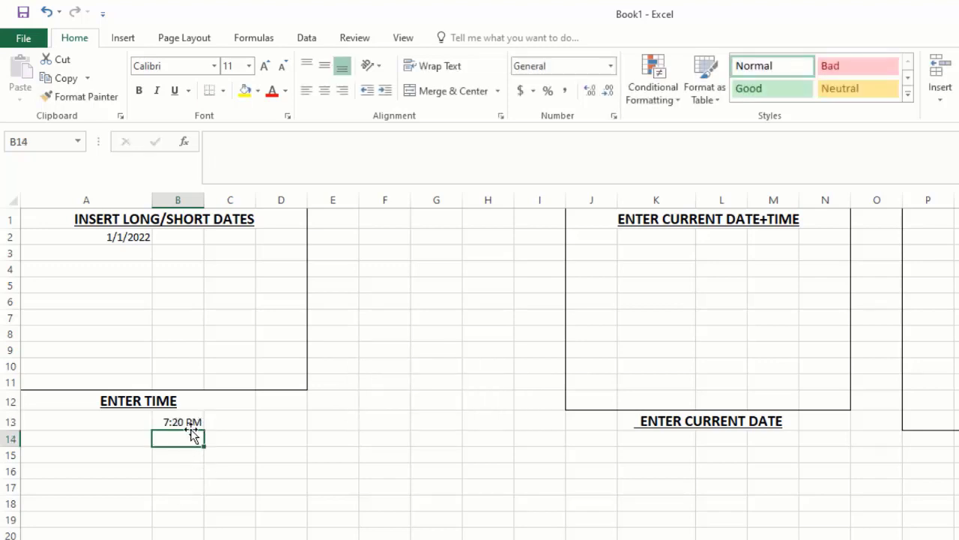
Step: Enter the time 7:10 AM in cell B14, using A as the suffix
key(Down)
key(Down)
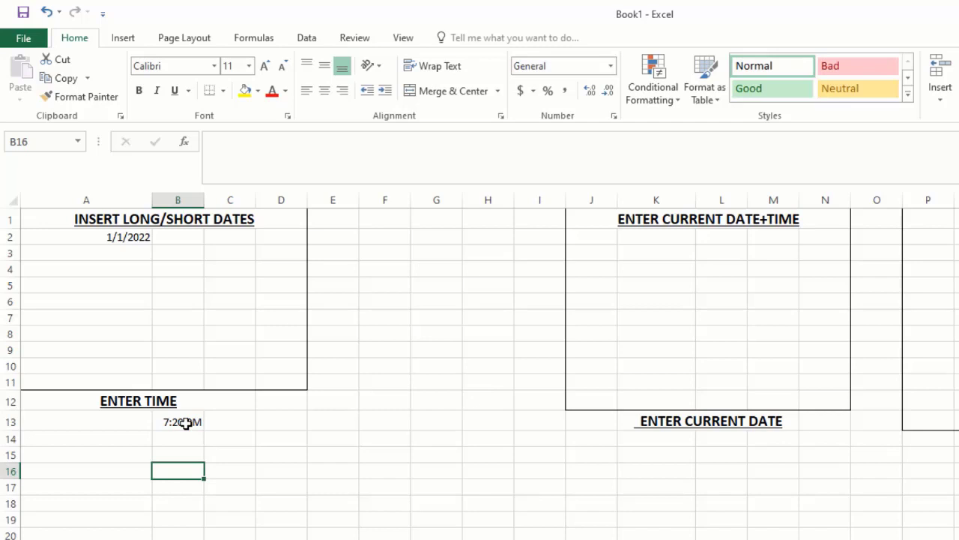
click(185, 423)
click(185, 440)
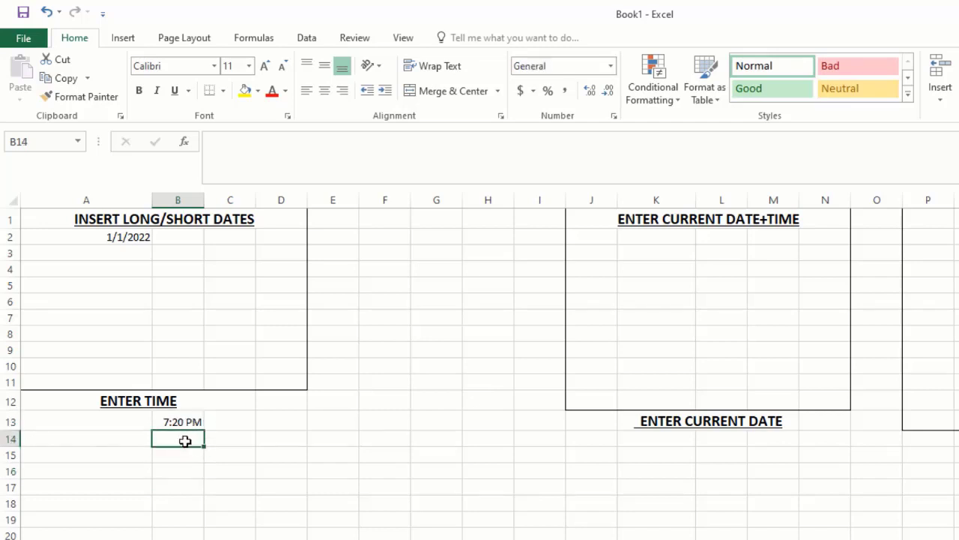
text(7)
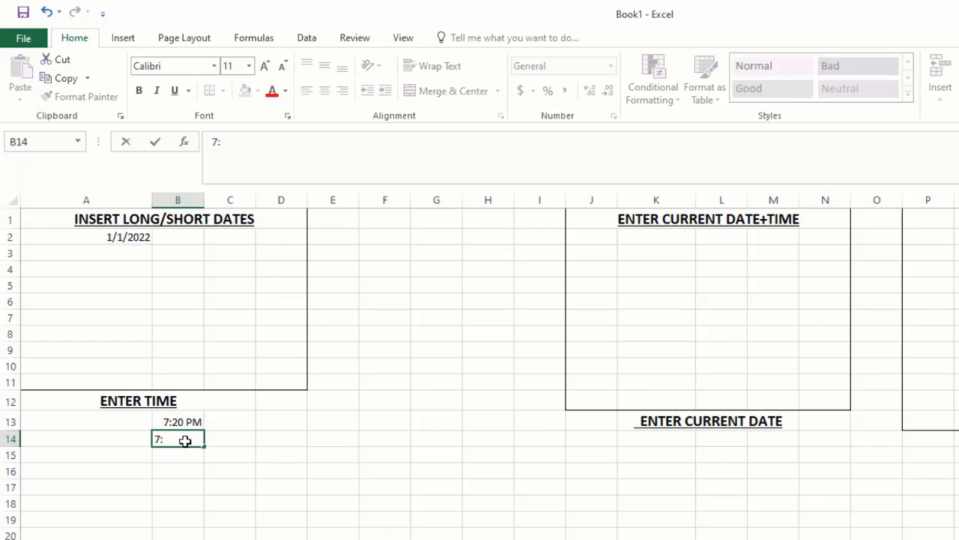
text(:10 A)
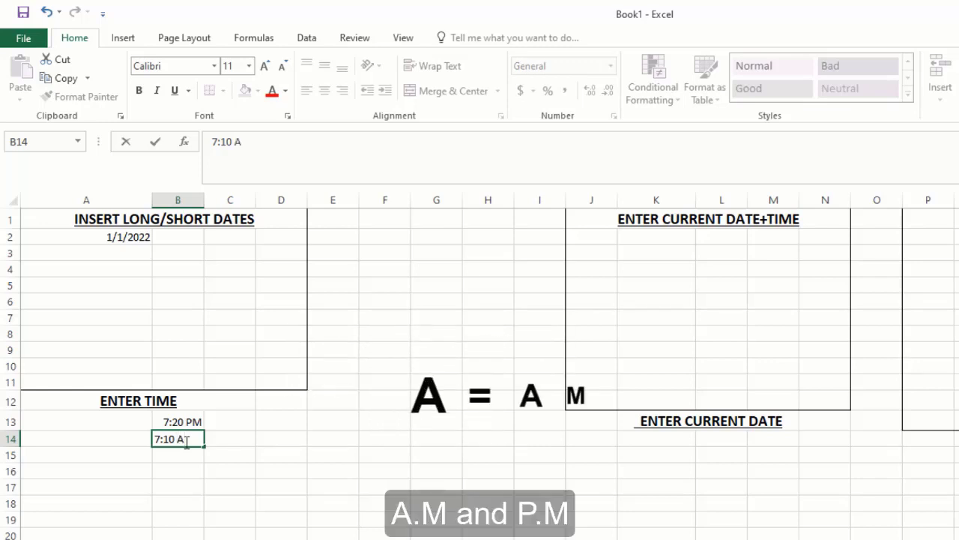
key(Return)
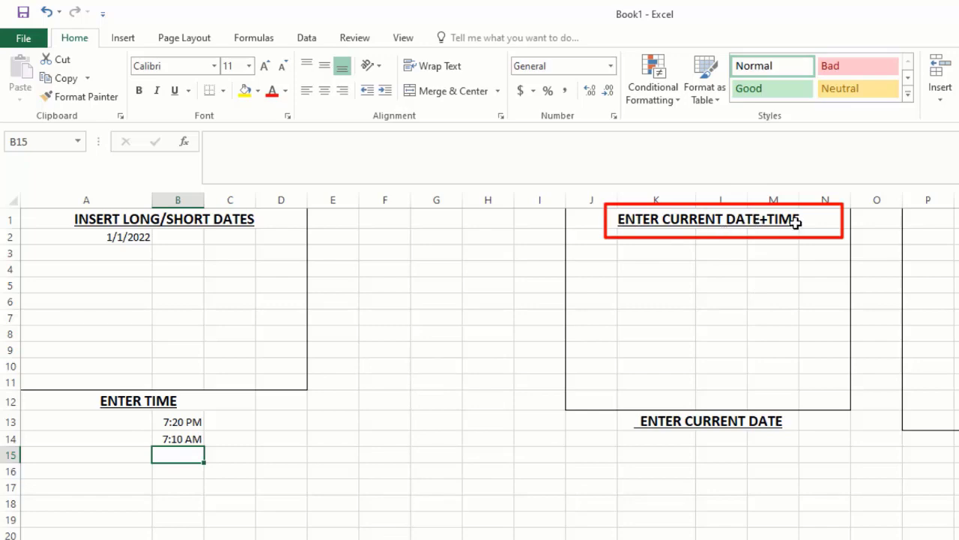
Step: Insert the current date and time in cell K2 with the formula =NOW()
click(666, 238)
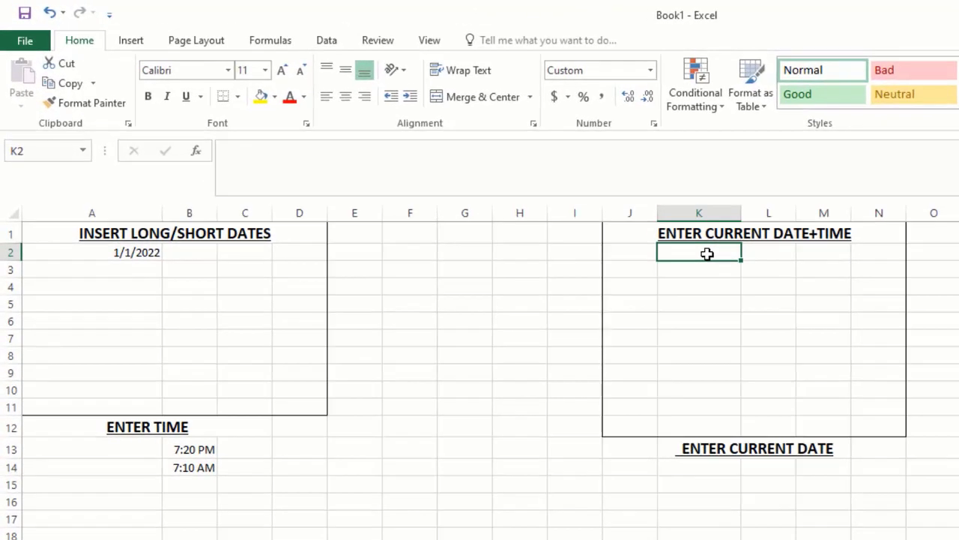
text(=)
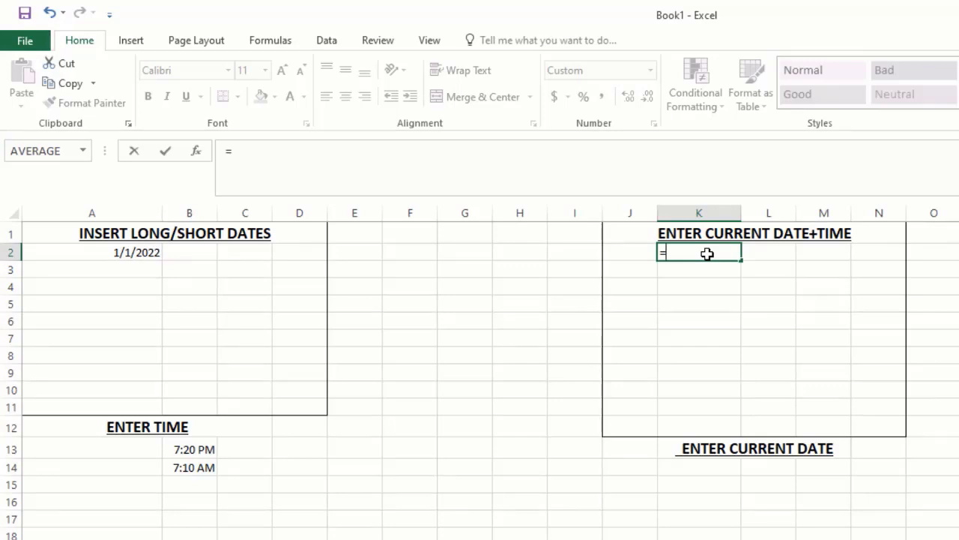
text(NOW)
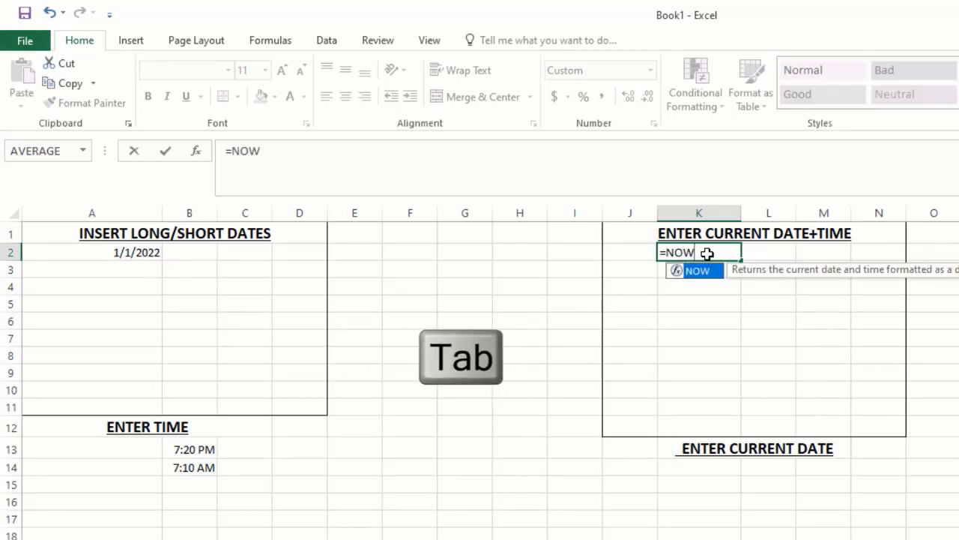
key(Tab)
key(Return)
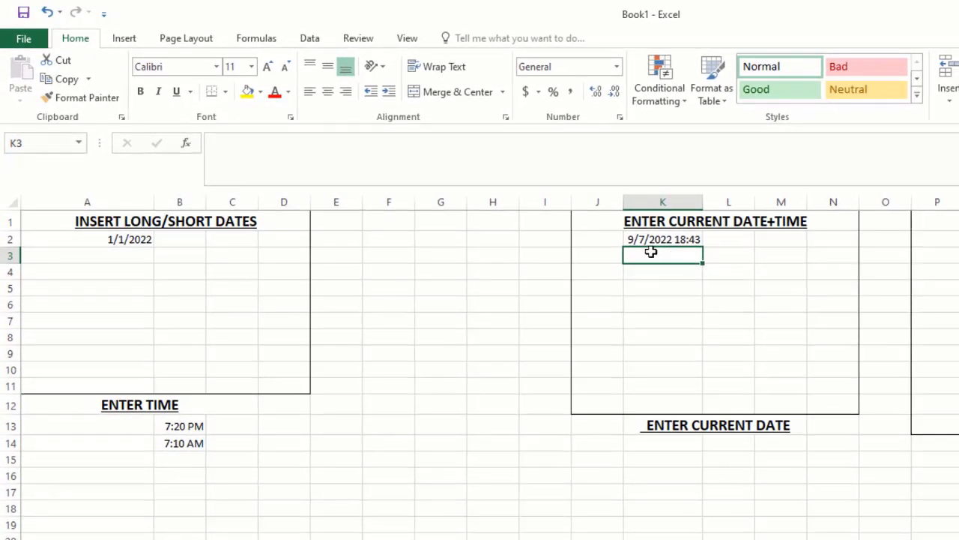
Step: Enter a second NOW function in cell K3 from the function suggestions, and clear that cell again
text(=)
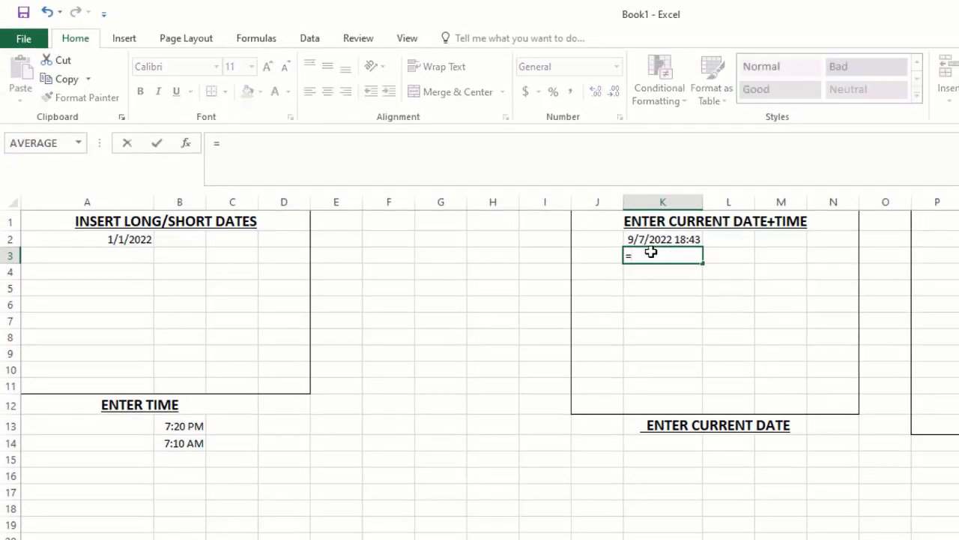
text(N)
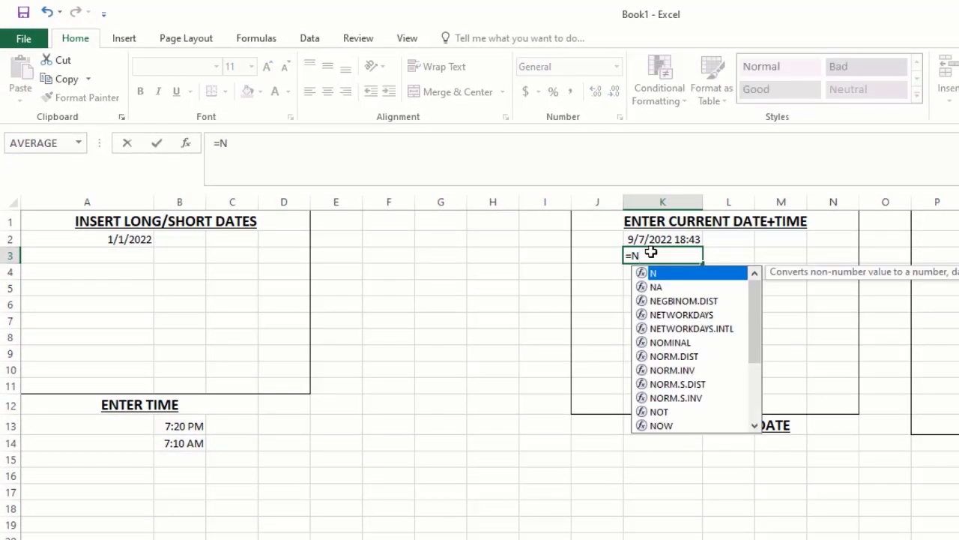
text(O)
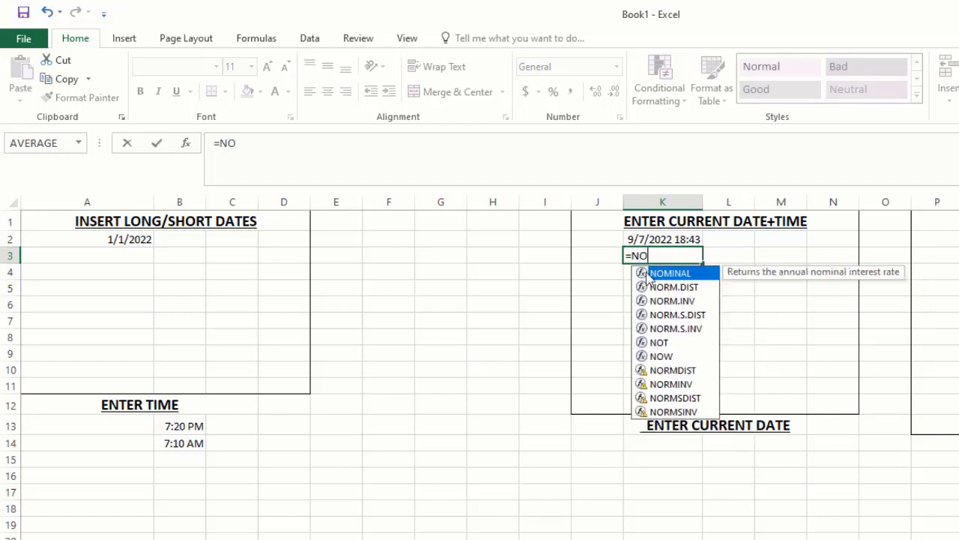
click(660, 356)
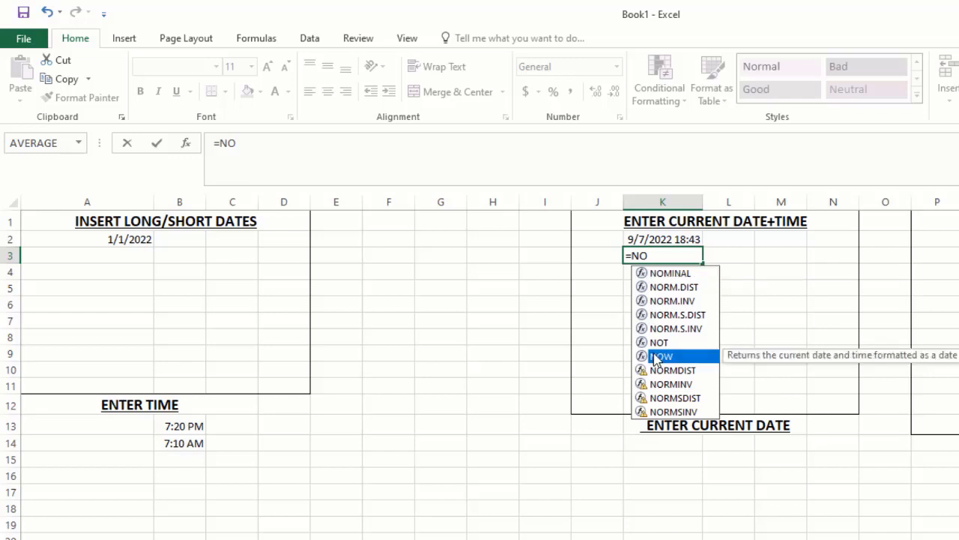
key(Tab)
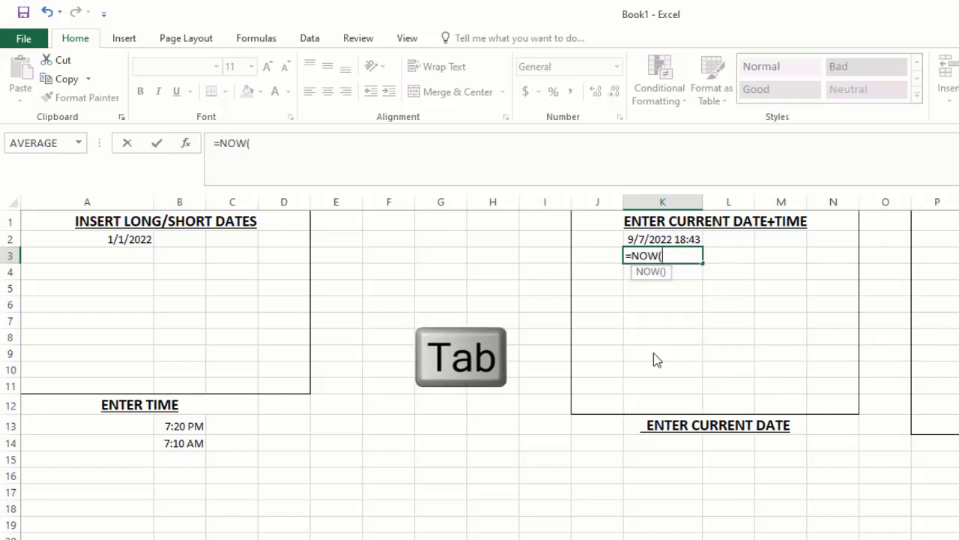
key(Return)
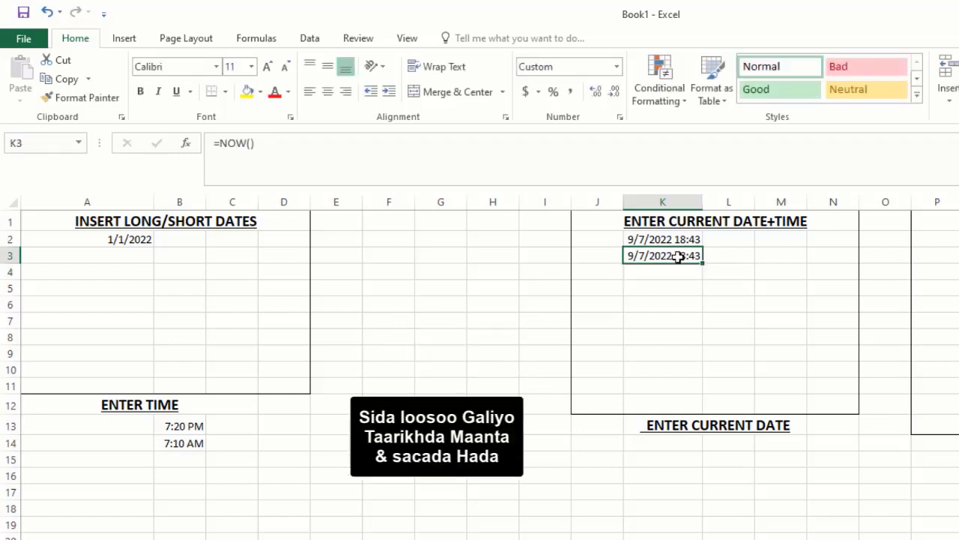
key(Delete)
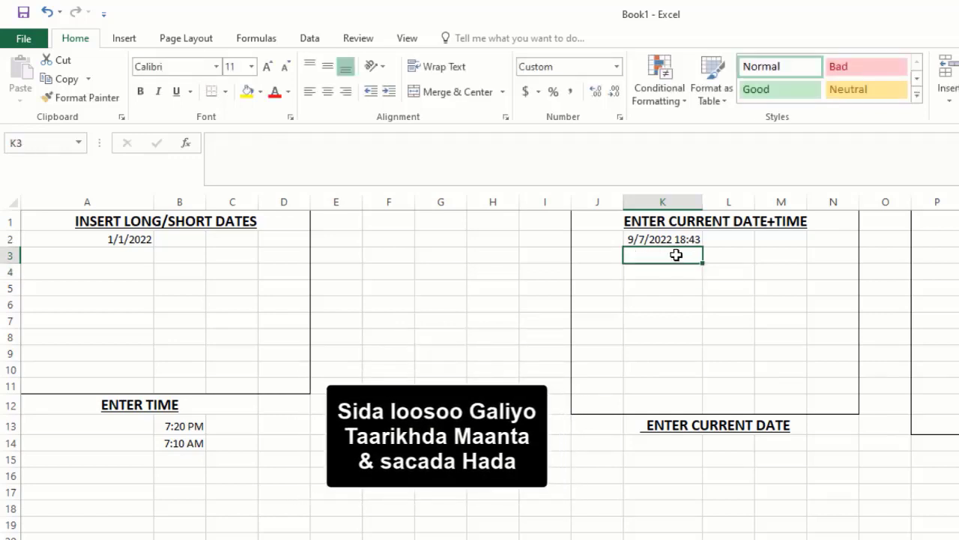
click(675, 290)
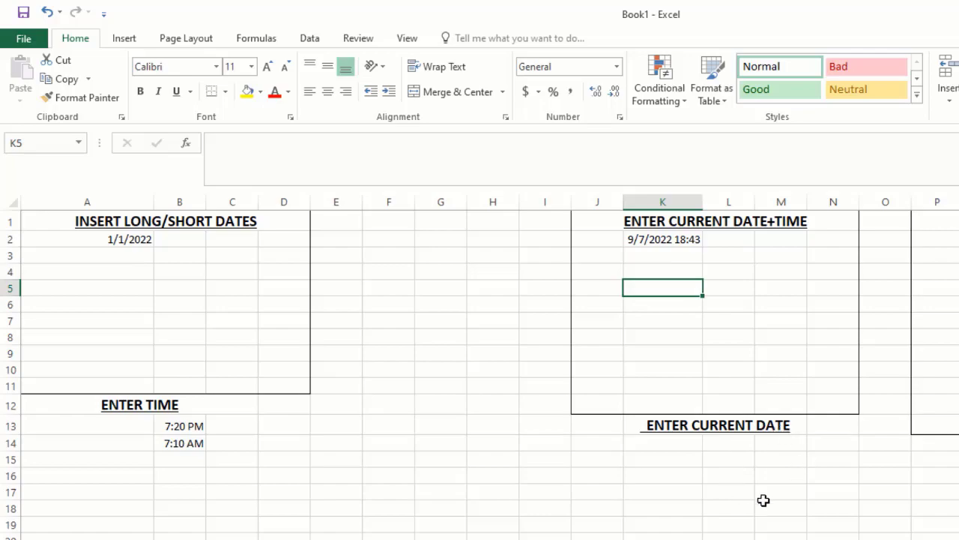
Step: Insert the current date in cell K14 under the ENTER CURRENT DATE heading with the TODAY function
click(651, 443)
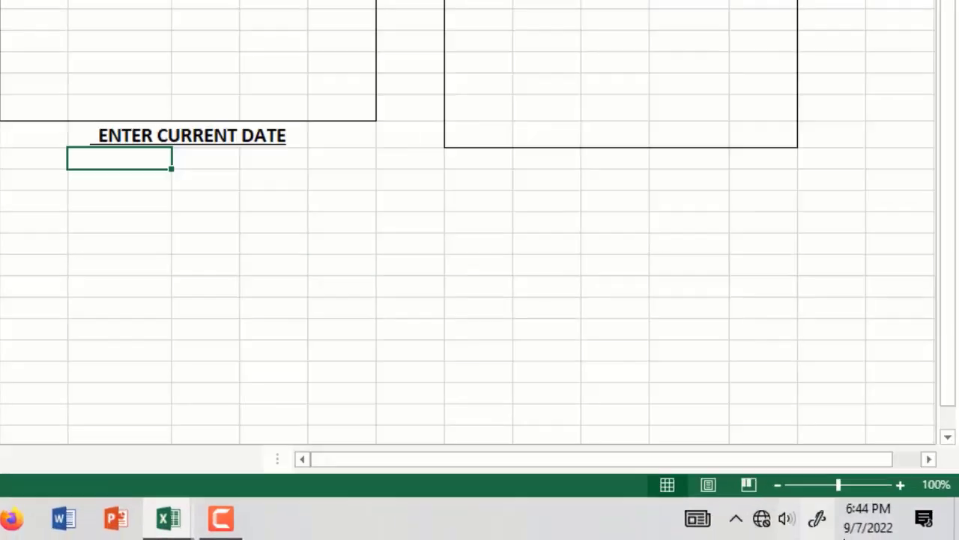
mouse_move(914, 536)
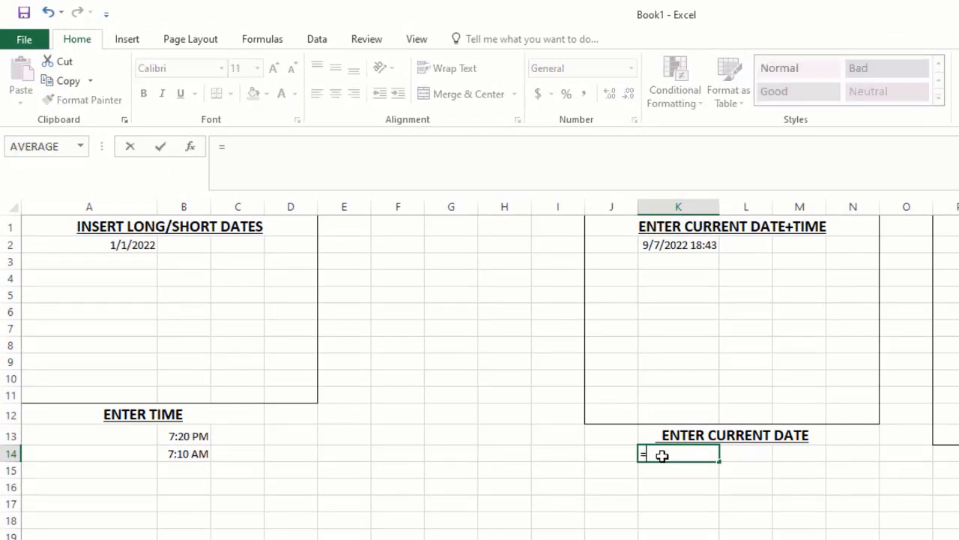
text(T)
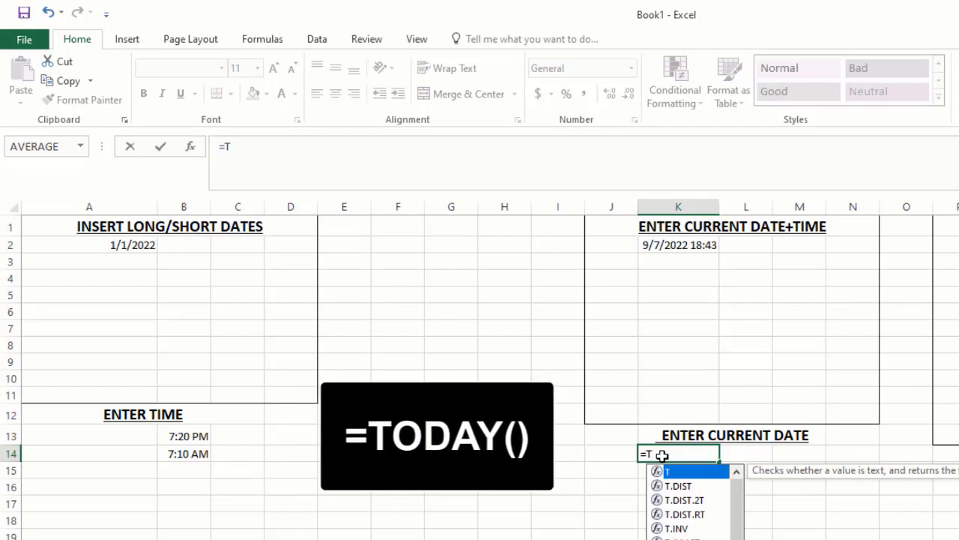
text(O)
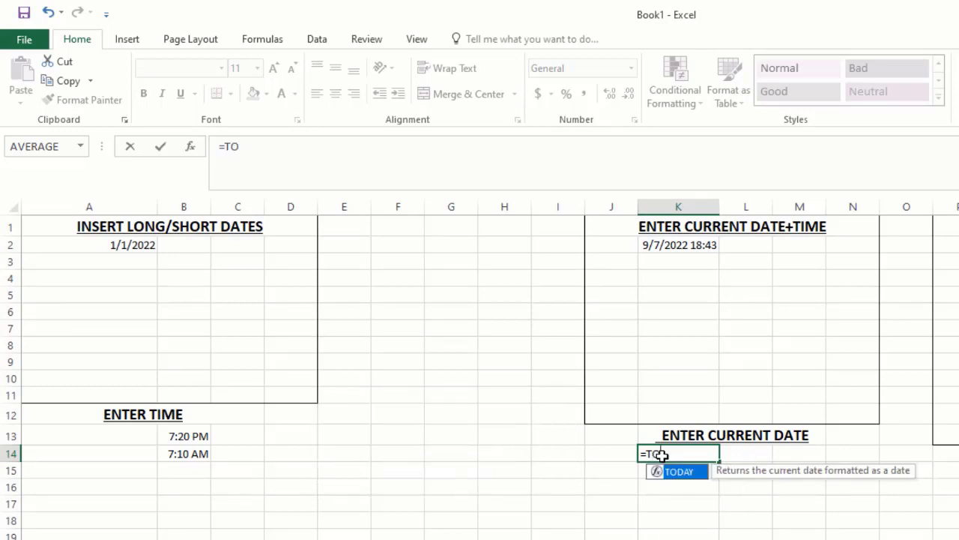
key(Tab)
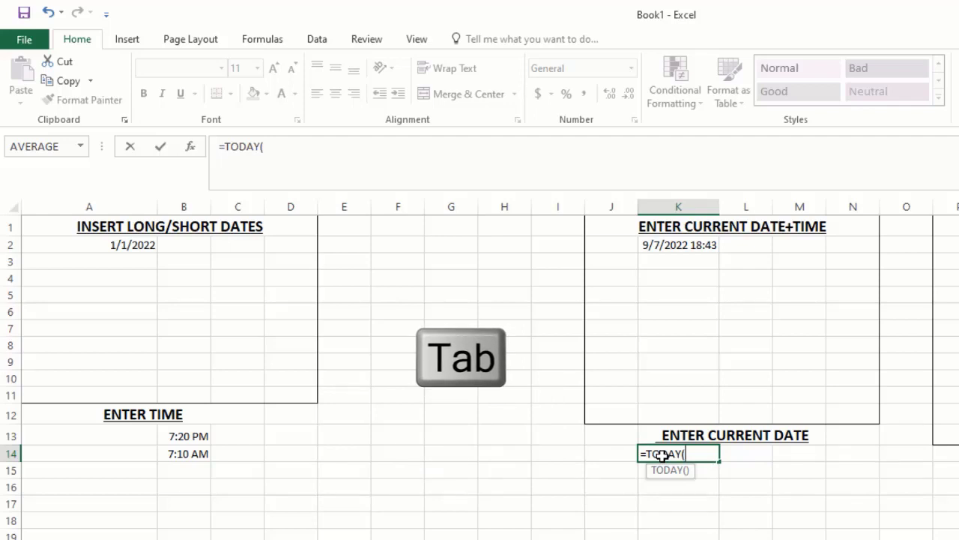
key(Return)
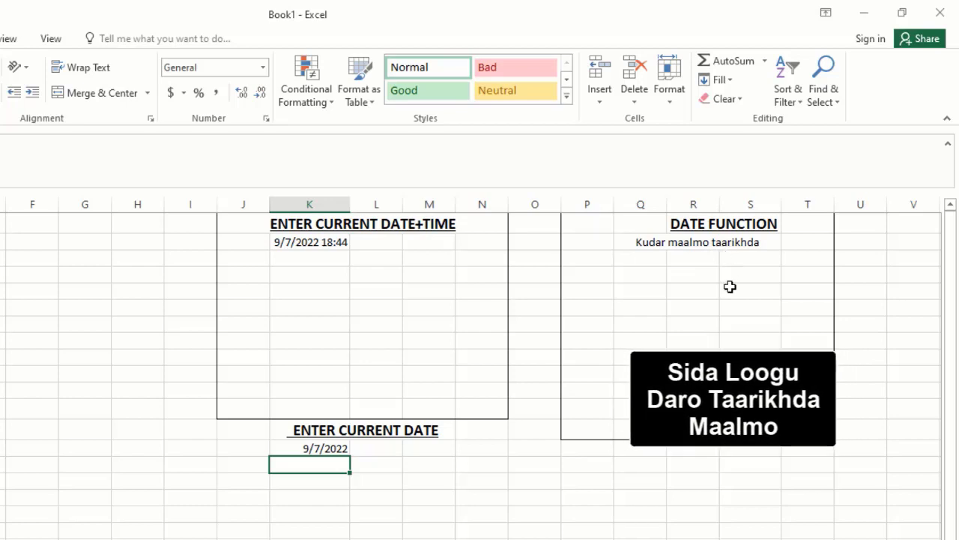
Step: Insert the current date in cell Q4 under the DATE FUNCTION heading with the TODAY function
click(639, 276)
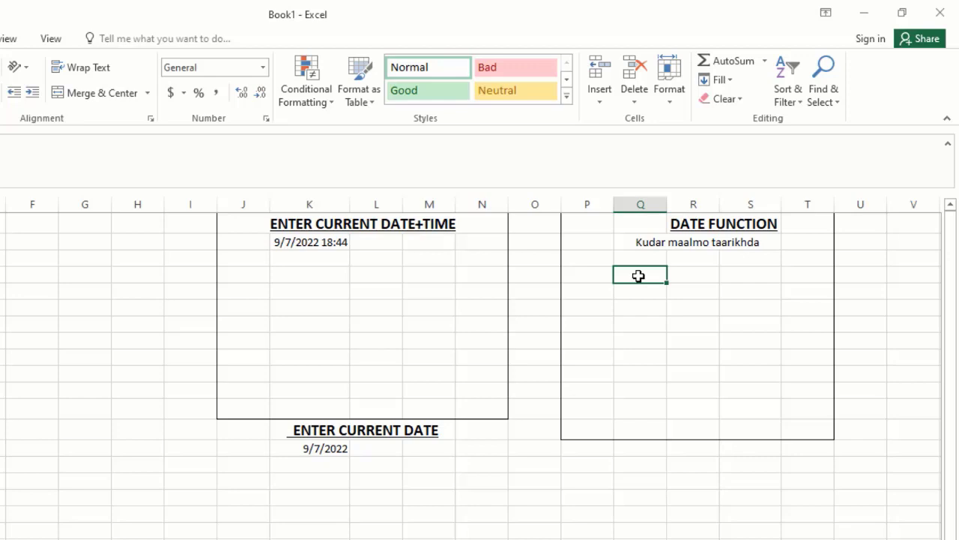
text(=TO)
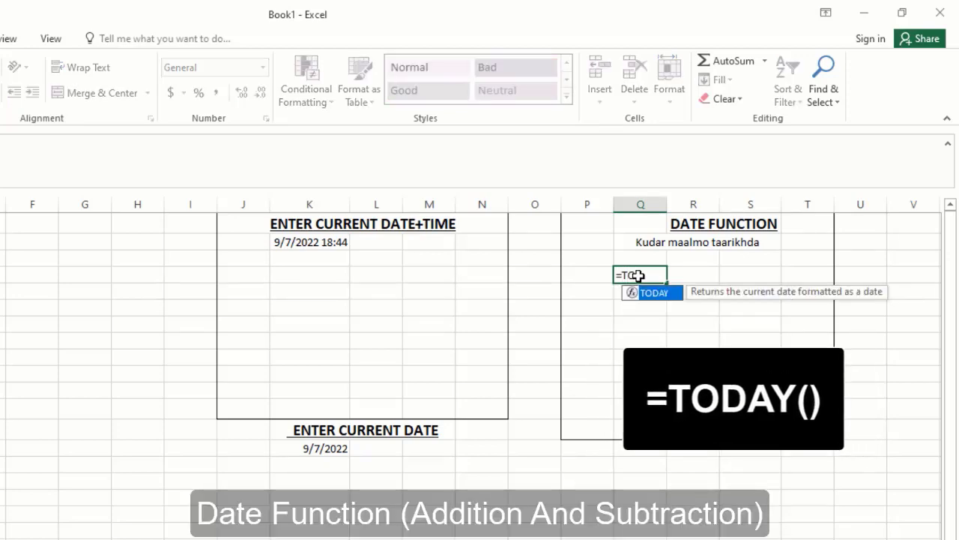
key(Tab)
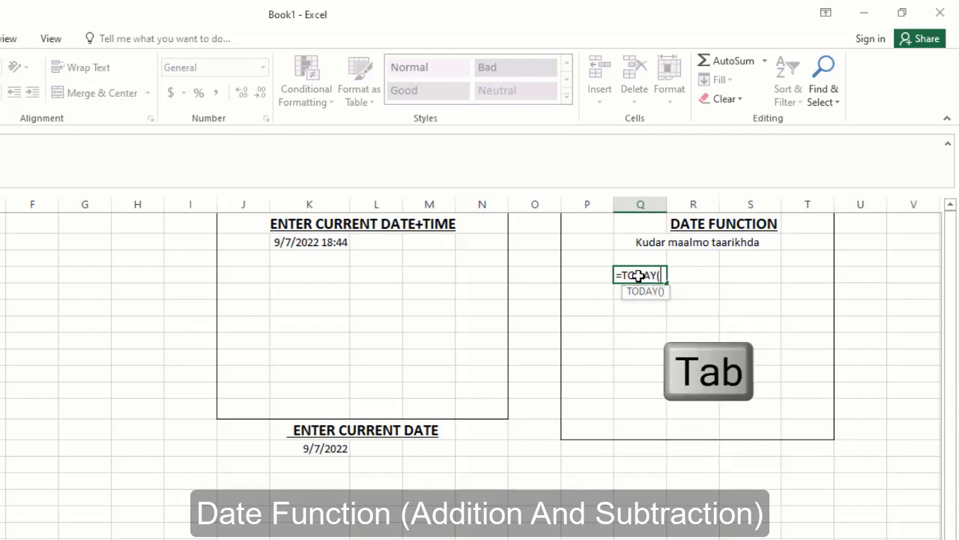
key(Return)
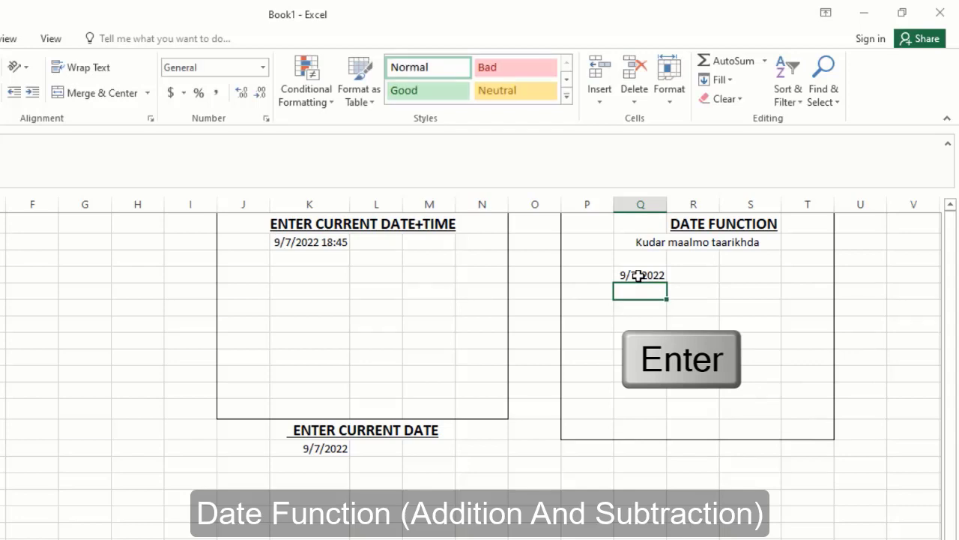
key(Return)
key(Return)
click(648, 277)
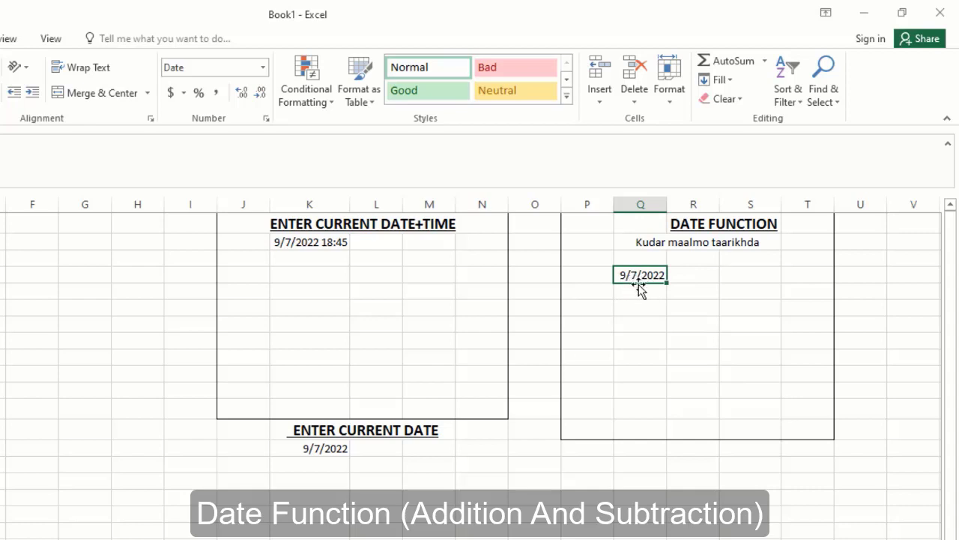
Step: Add three days to the date in Q4 by entering the formula =Q4+3 in cell R4
click(701, 275)
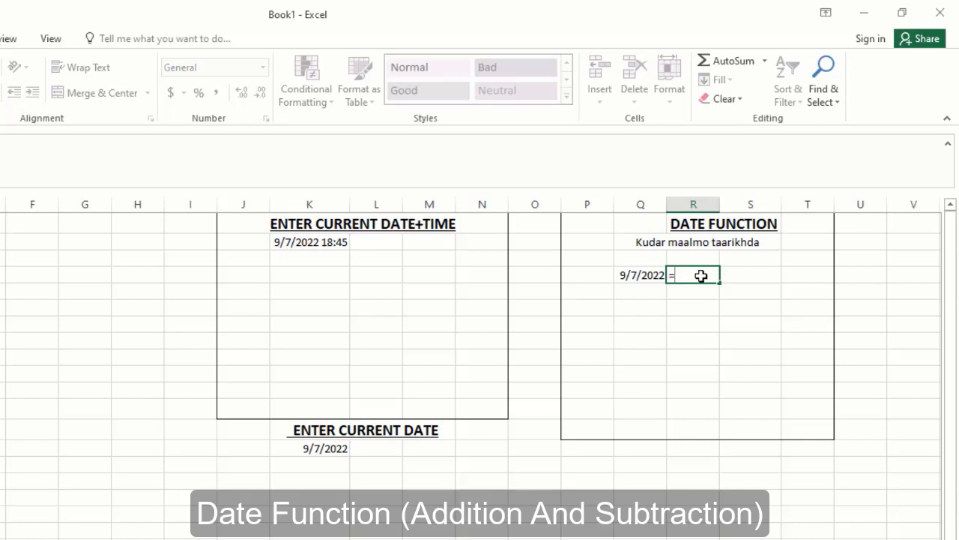
click(638, 275)
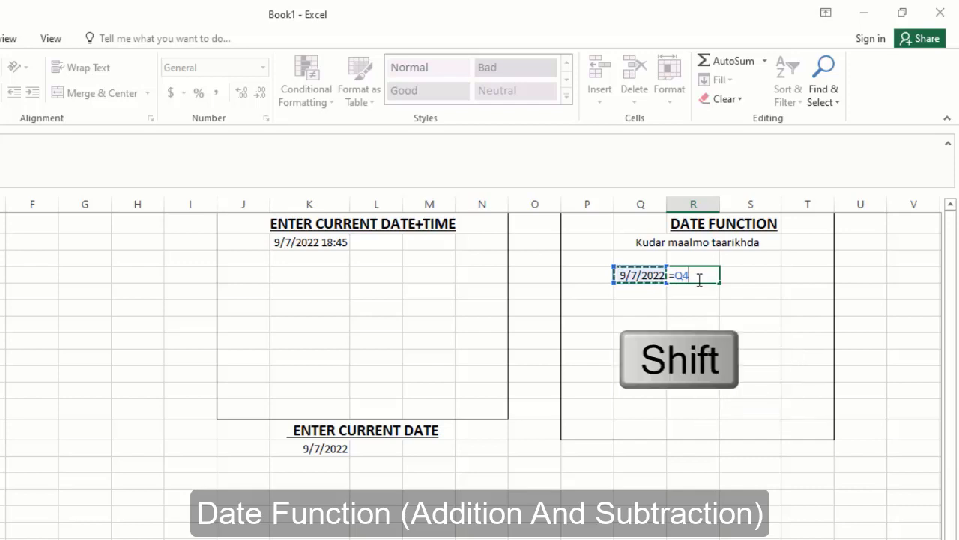
text(+3)
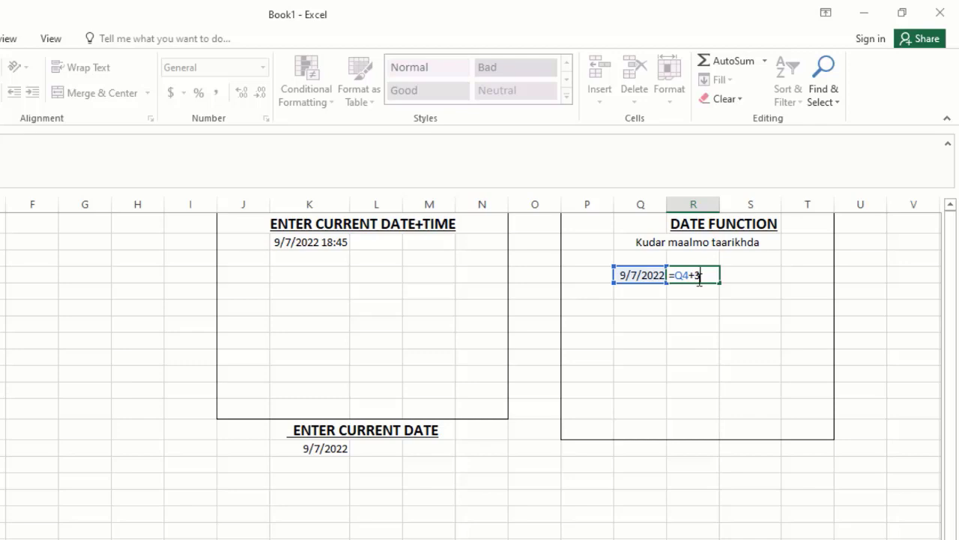
key(Return)
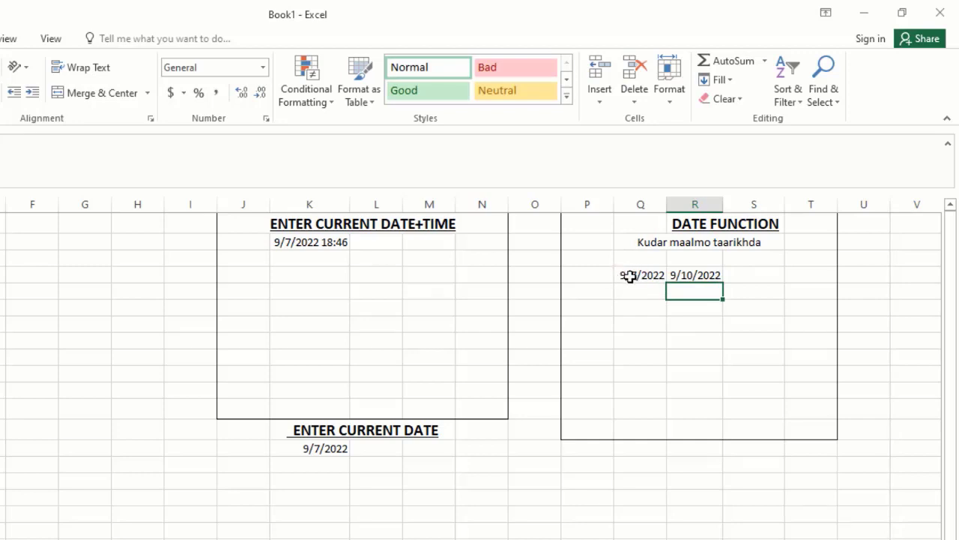
click(687, 274)
Step: Insert the current date in cell Q5 with the TODAY function
click(644, 289)
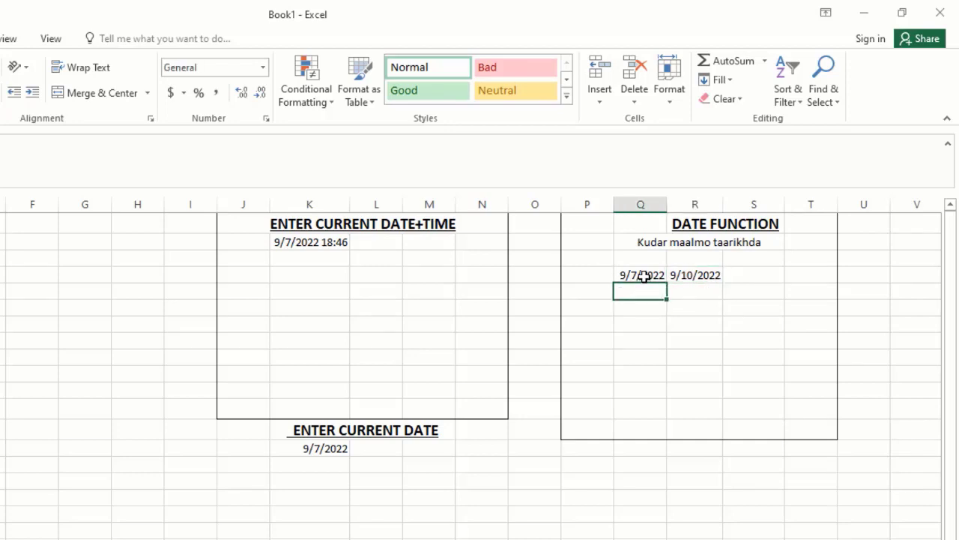
click(644, 277)
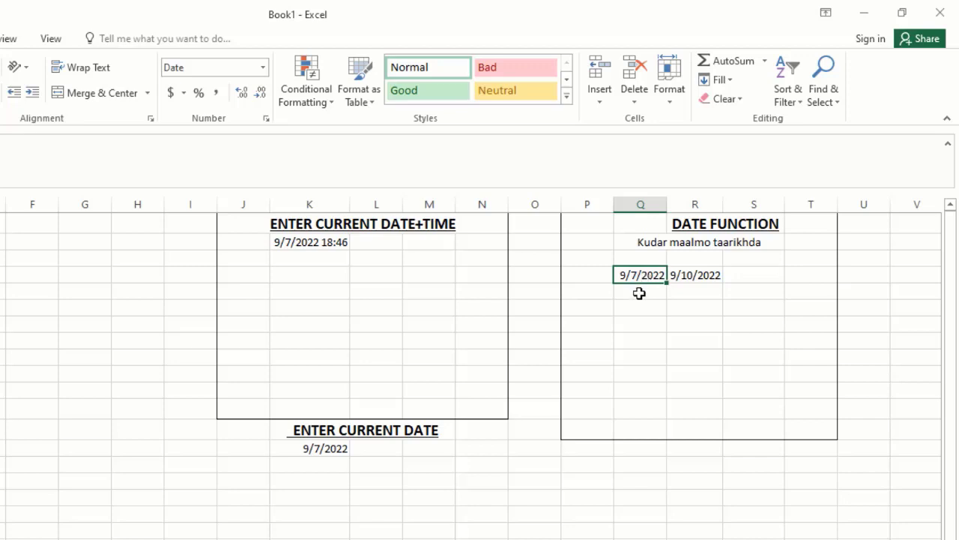
click(639, 292)
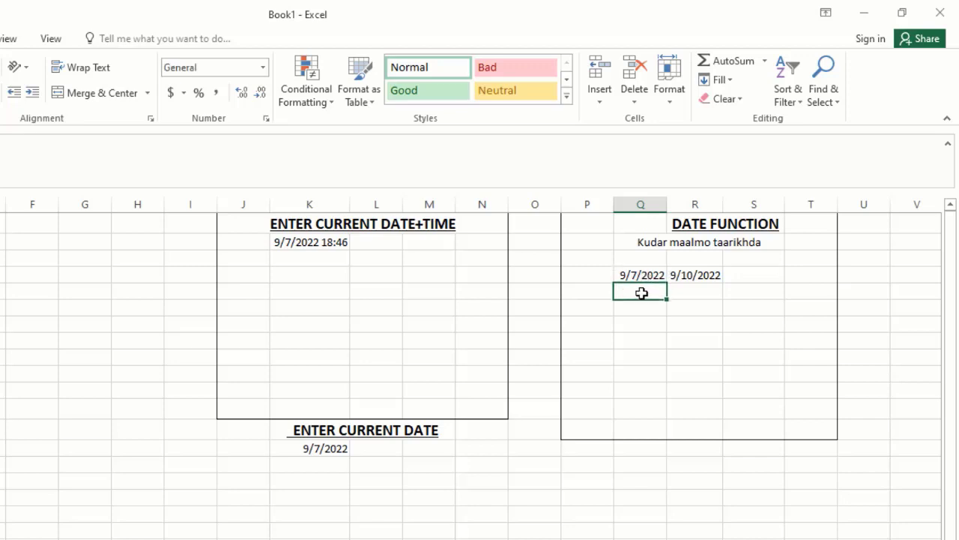
text(T)
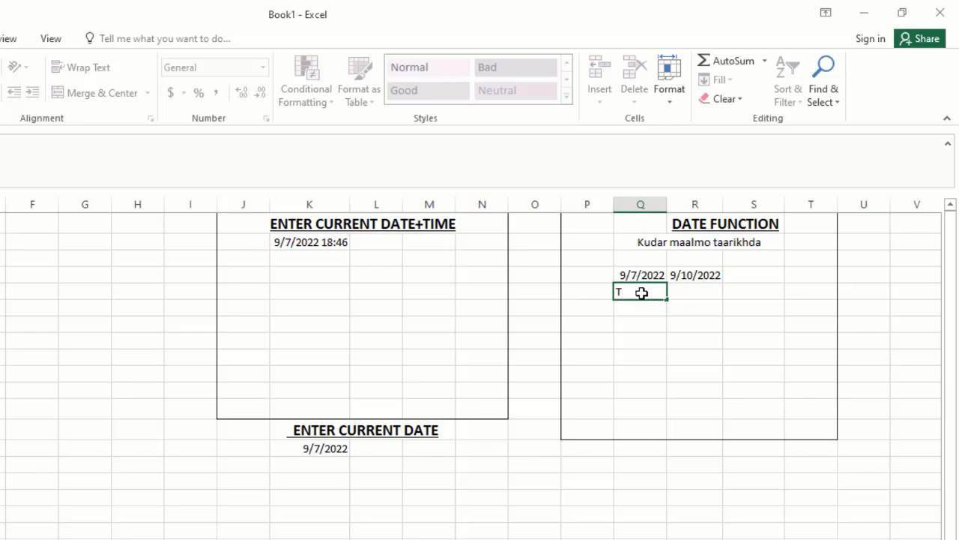
text(=)
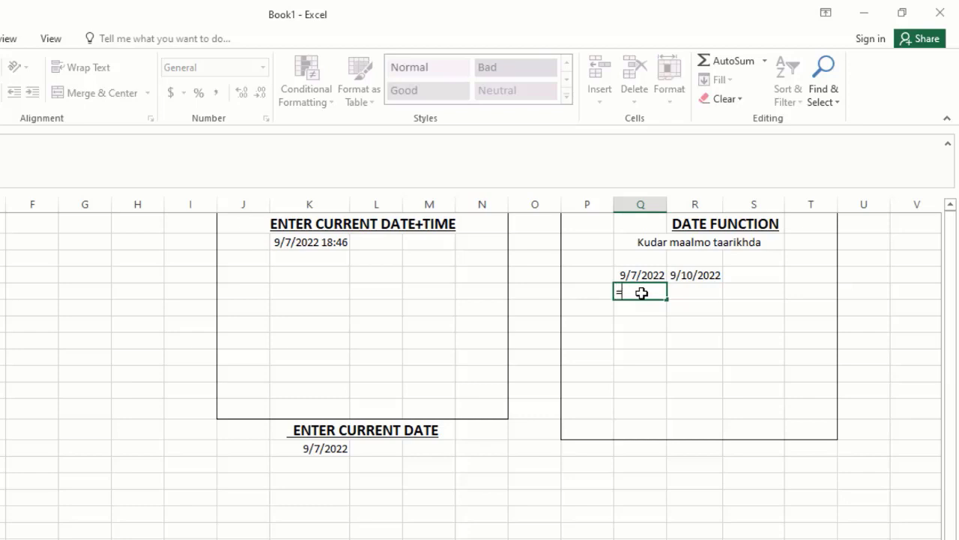
text(T)
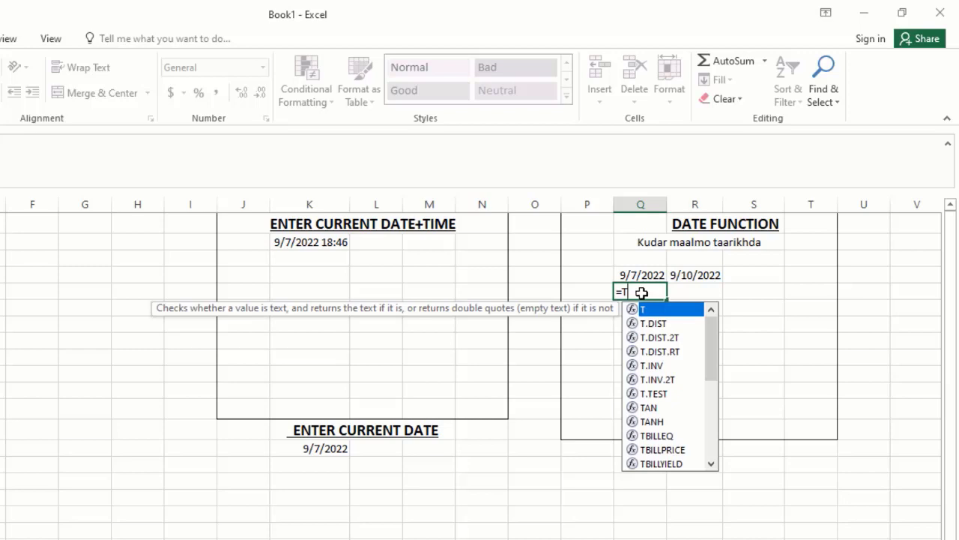
text(O)
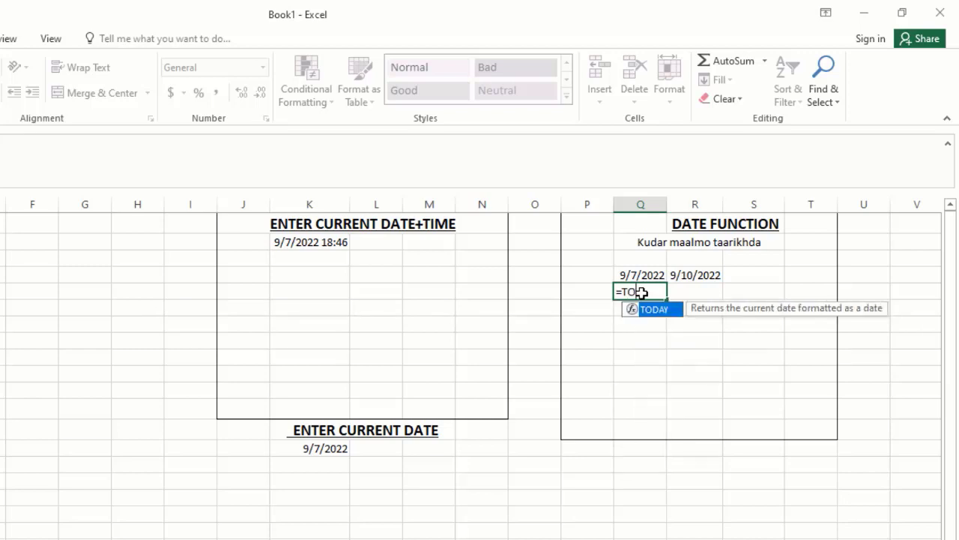
key(Tab)
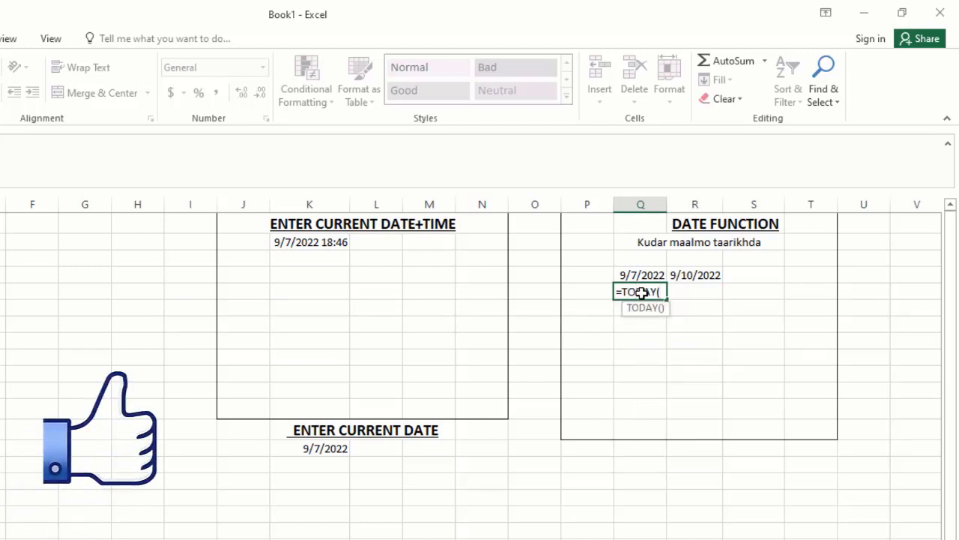
key(Return)
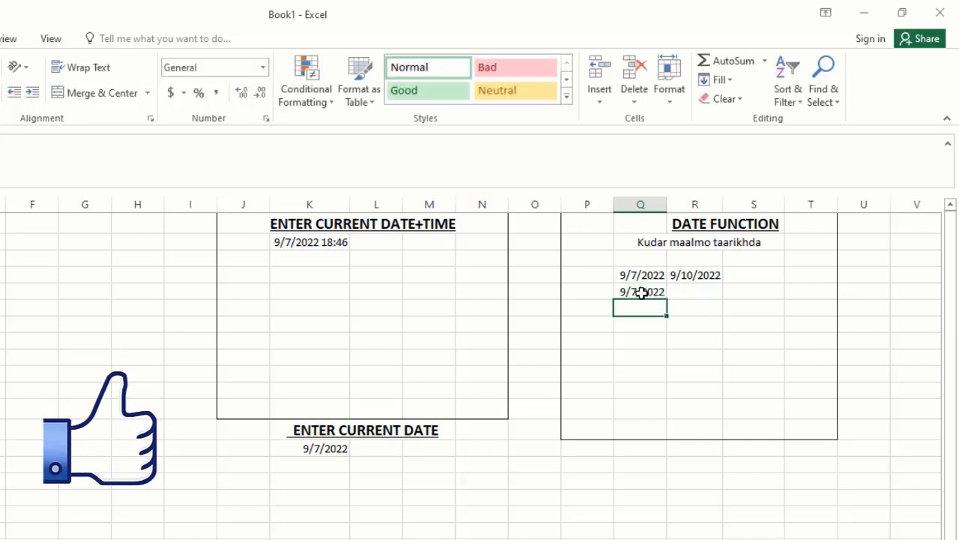
Step: Subtract four days from the date in Q5 by entering the formula =Q5-4 in cell R5
click(696, 294)
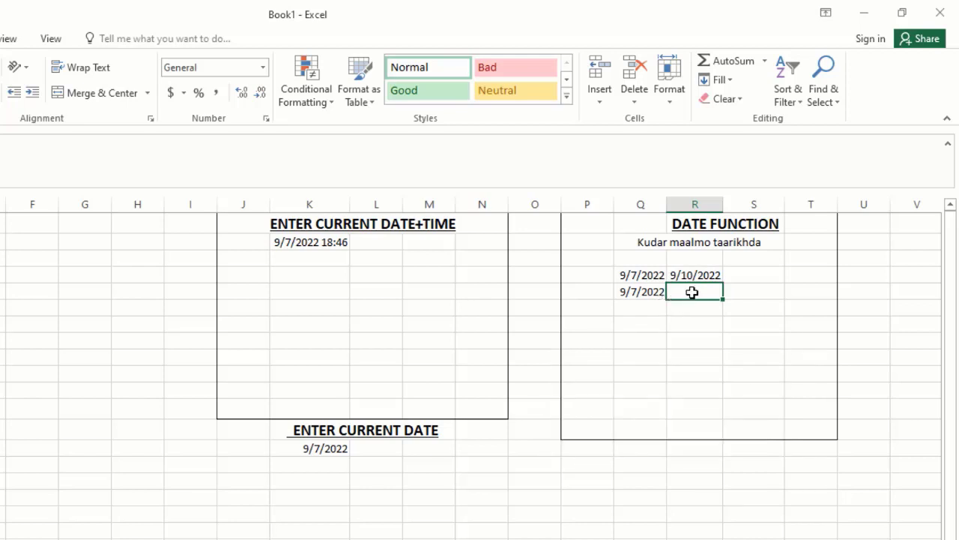
text(=)
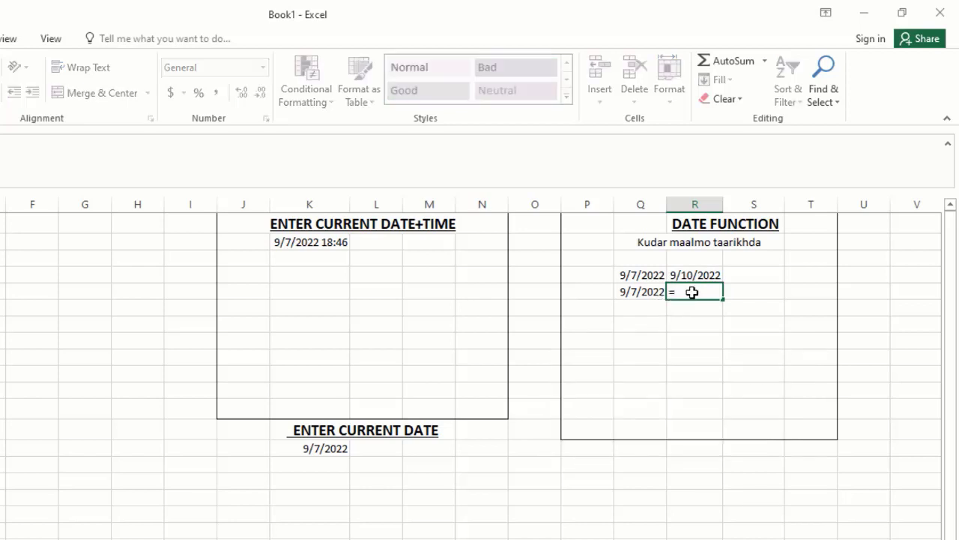
click(640, 293)
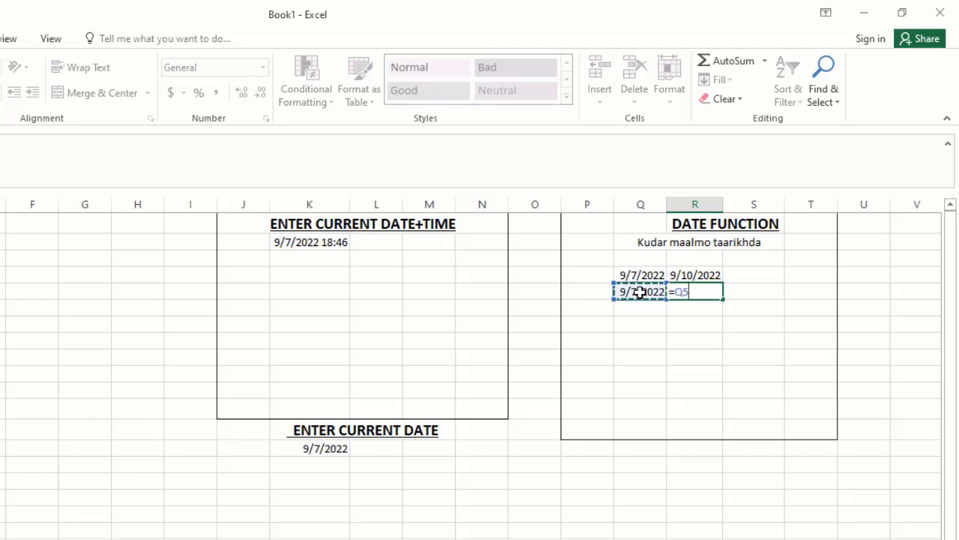
text(-4)
key(Return)
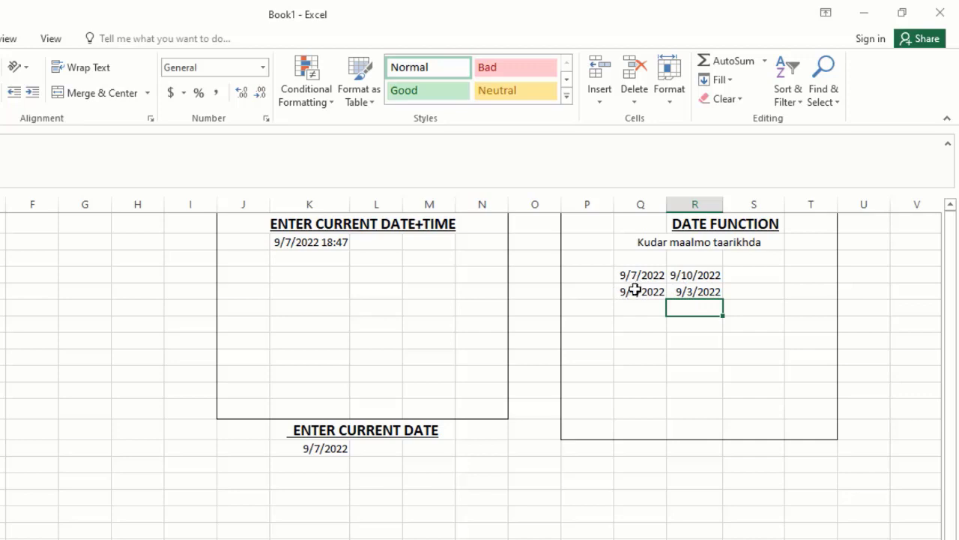
click(708, 291)
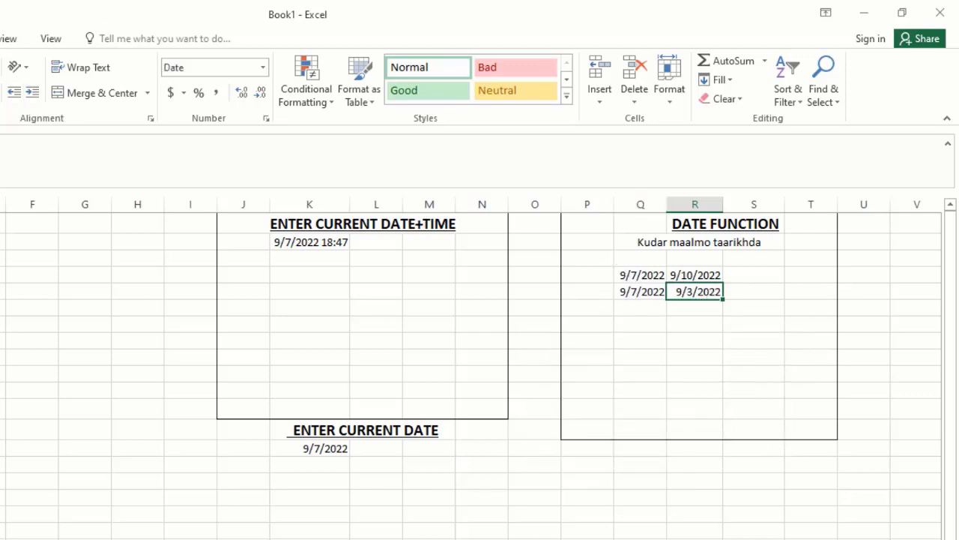